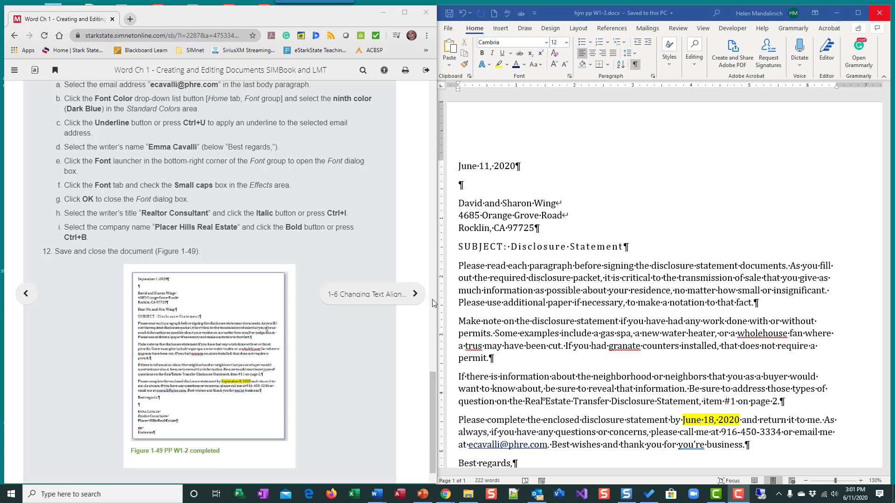
- Advance the textbook to the Pause & Practice: Word 1-3 page and review its instructions up to the line and paragraph spacing task
click(376, 300)
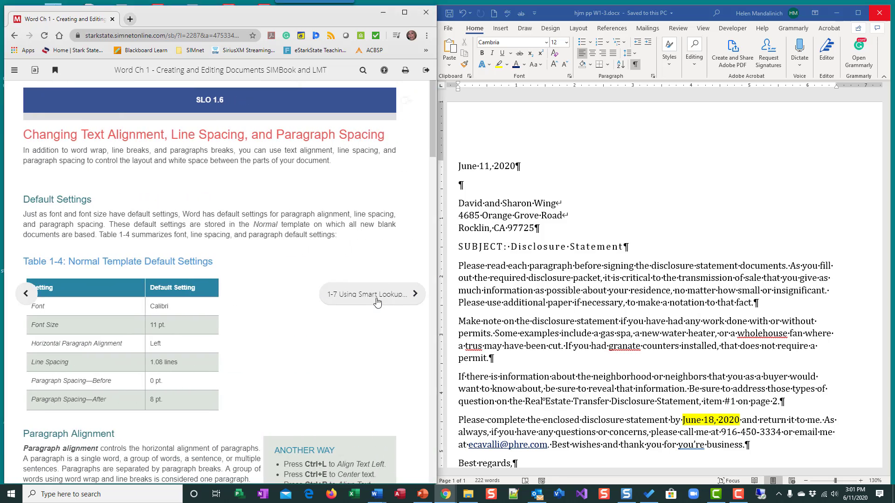
click(377, 300)
click(376, 300)
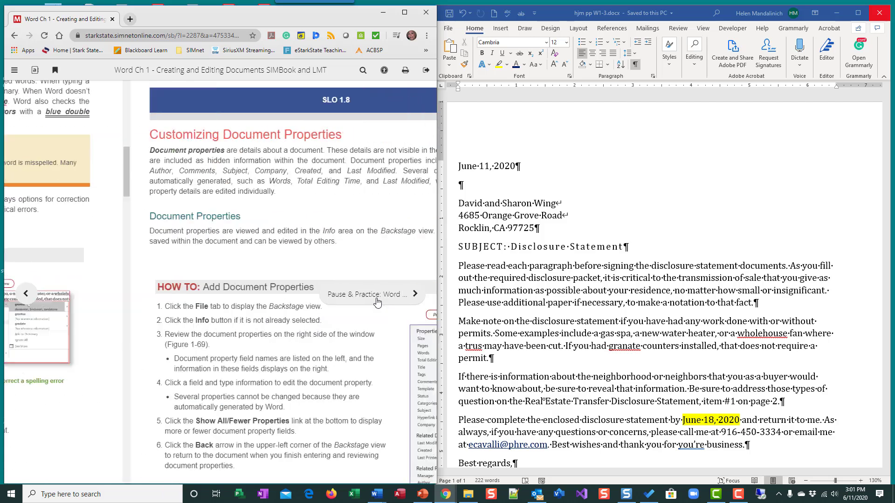
click(406, 301)
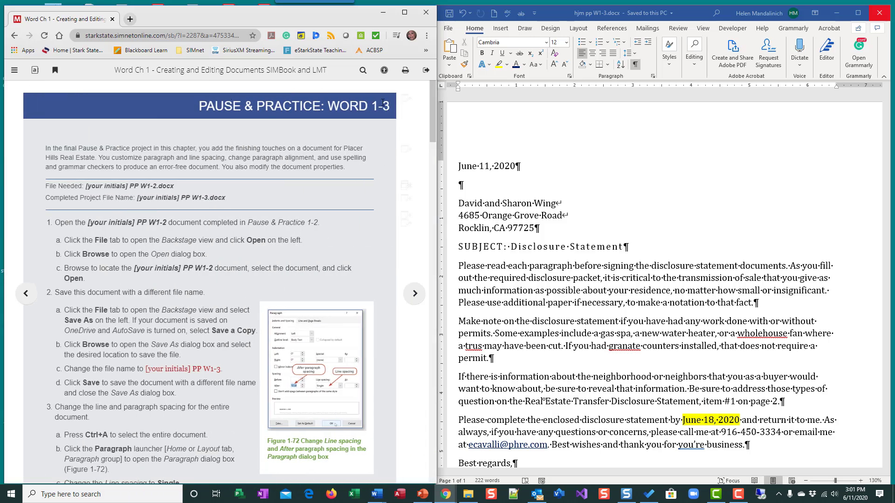
scroll(304, 200, down, 2)
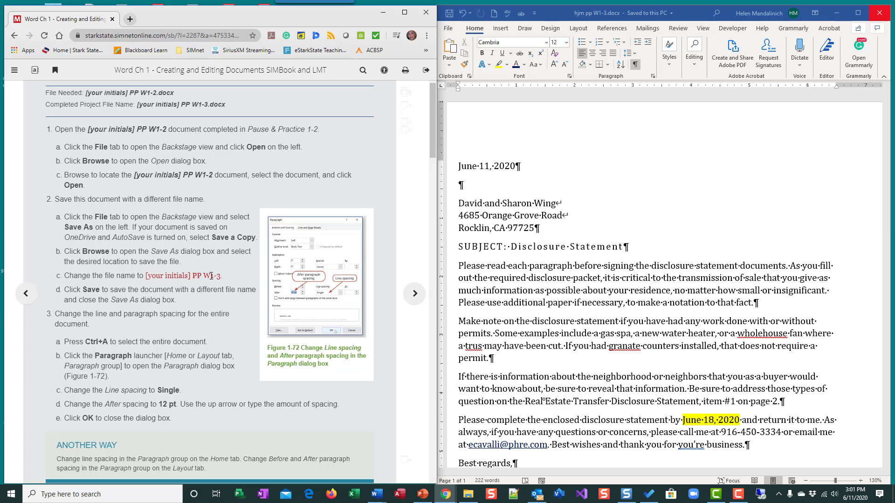
drag(227, 278, 145, 276)
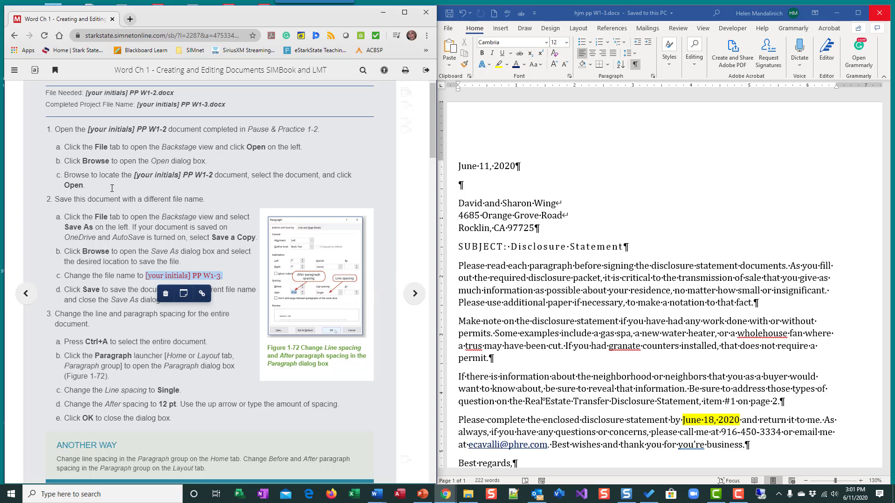
scroll(112, 279, down, 2)
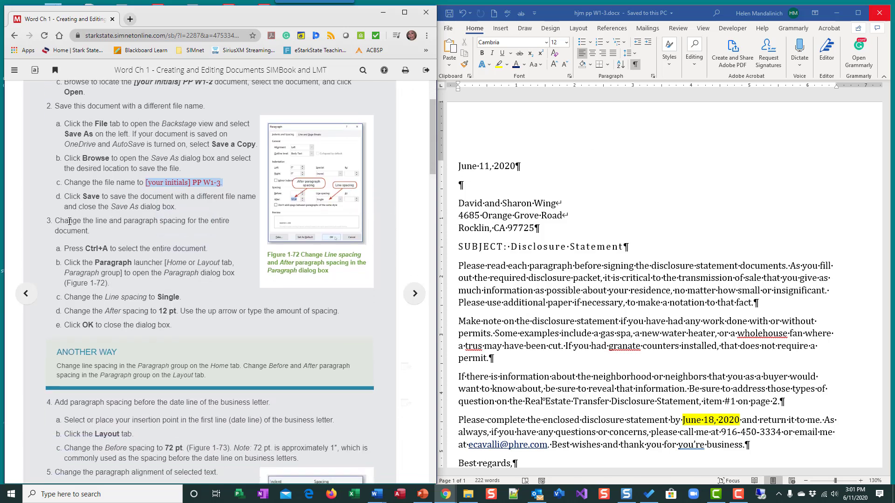
scroll(80, 248, down, 2)
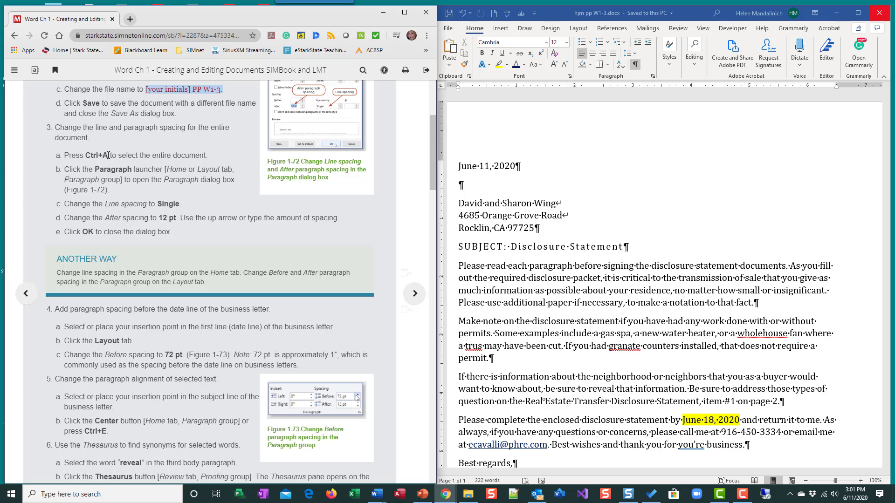
drag(108, 155, 86, 156)
- Try bolding the letter D of "Disclosure" in the letter's subject line, and undo the bold
click(580, 294)
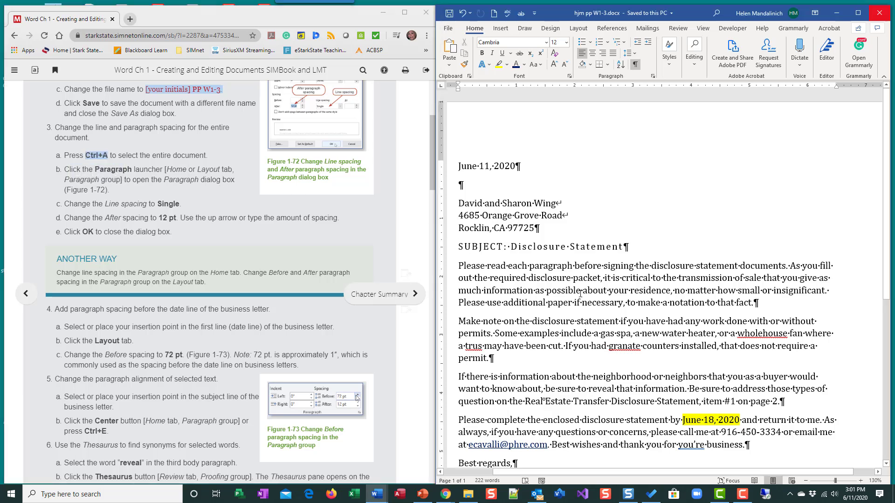
key(ctrl+a)
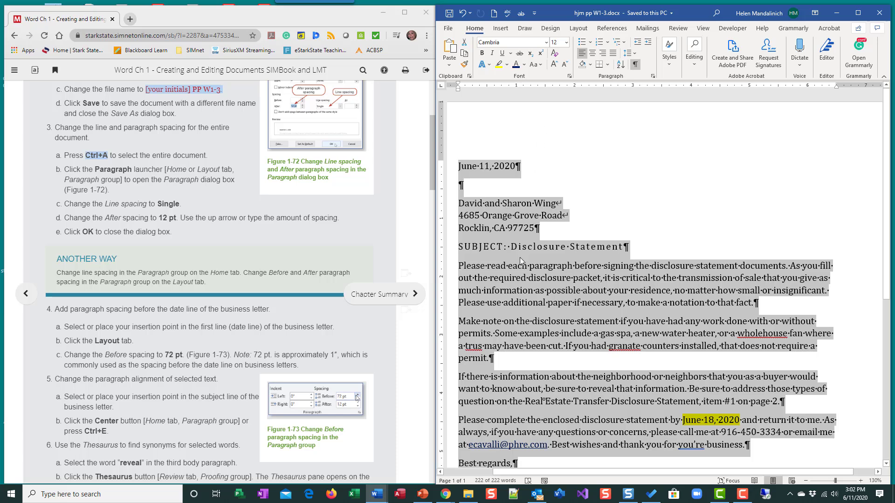
click(521, 278)
drag(511, 246, 518, 246)
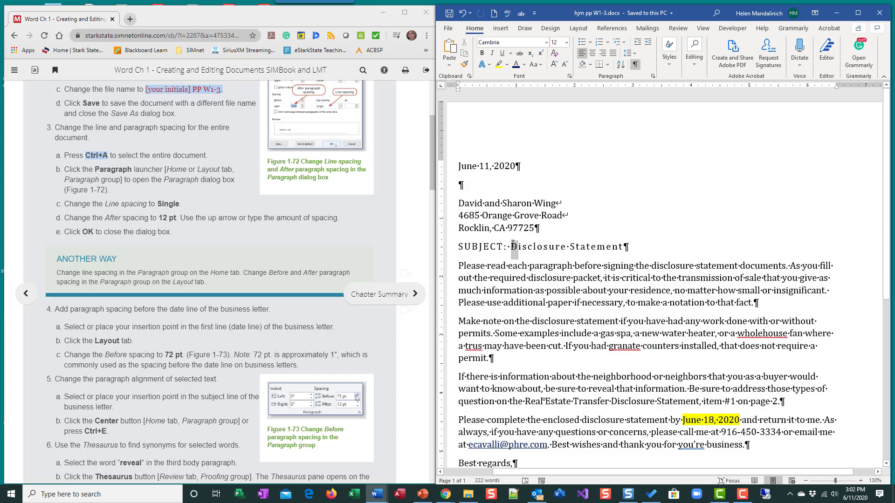
click(483, 54)
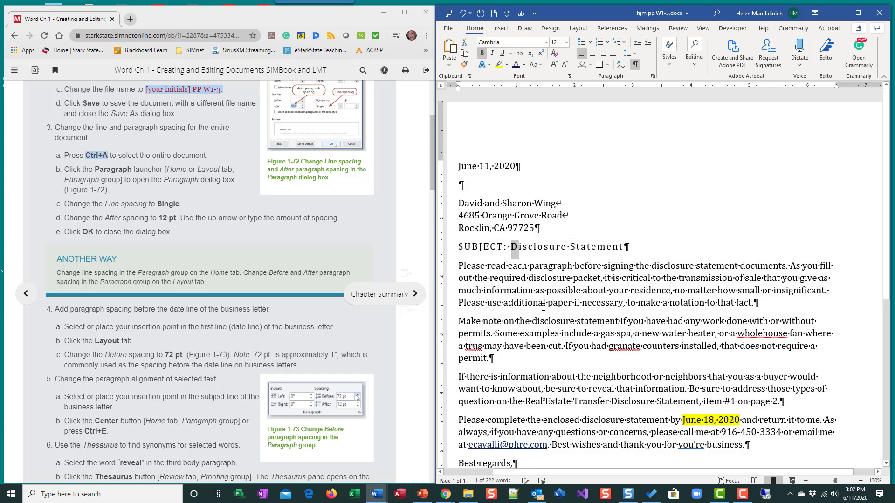
key(Right)
click(462, 13)
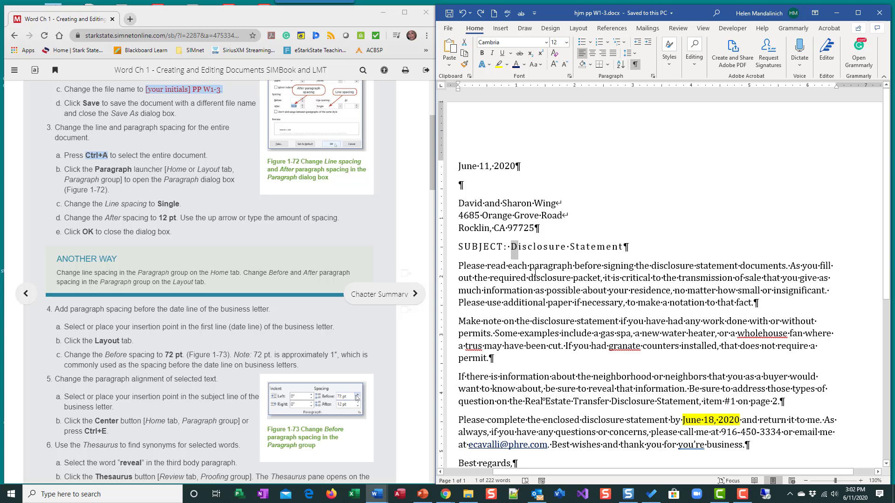
- Try bolding part of the word "paragraph" in the first body paragraph, and undo the bold
drag(530, 268, 557, 267)
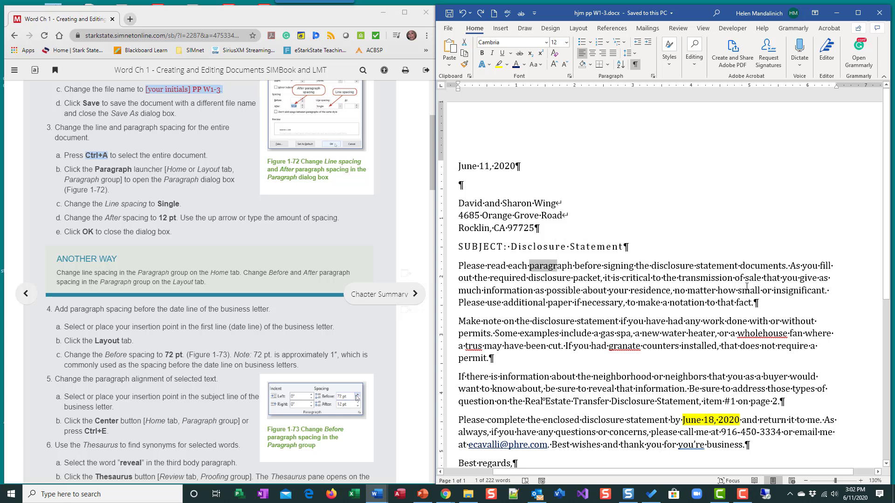
key(ctrl+b)
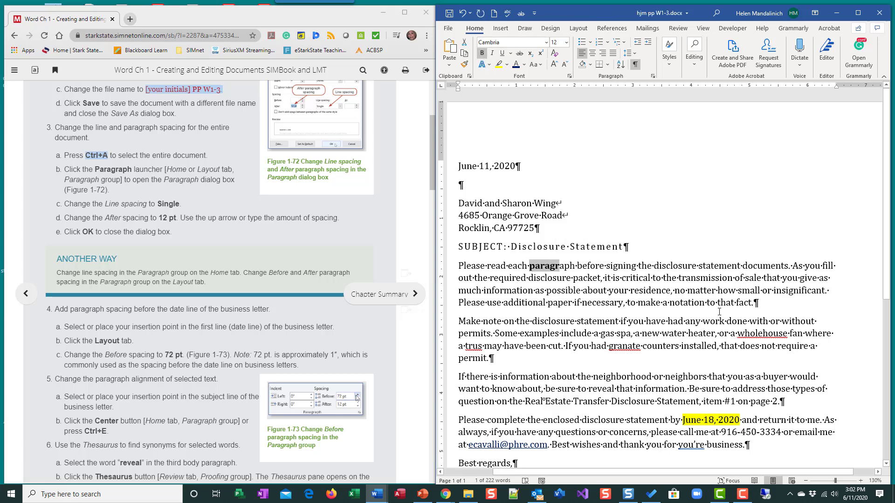
click(463, 13)
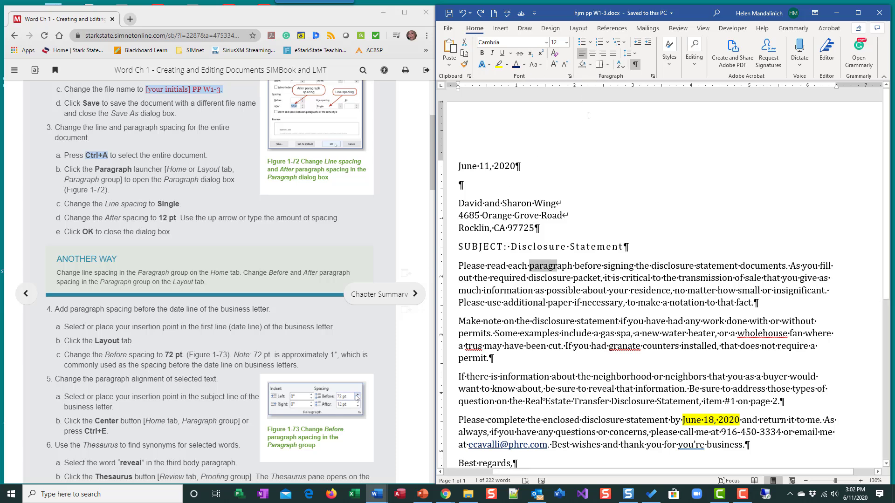
- Select the entire letter
click(582, 291)
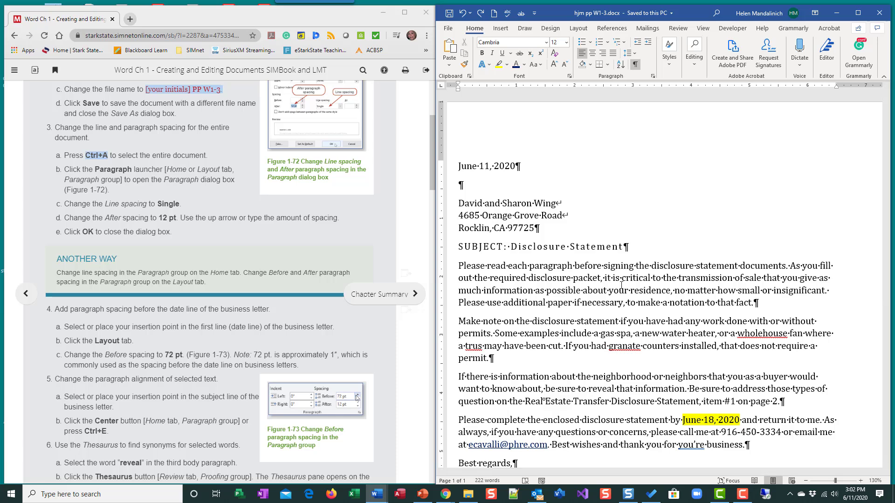
key(ctrl+a)
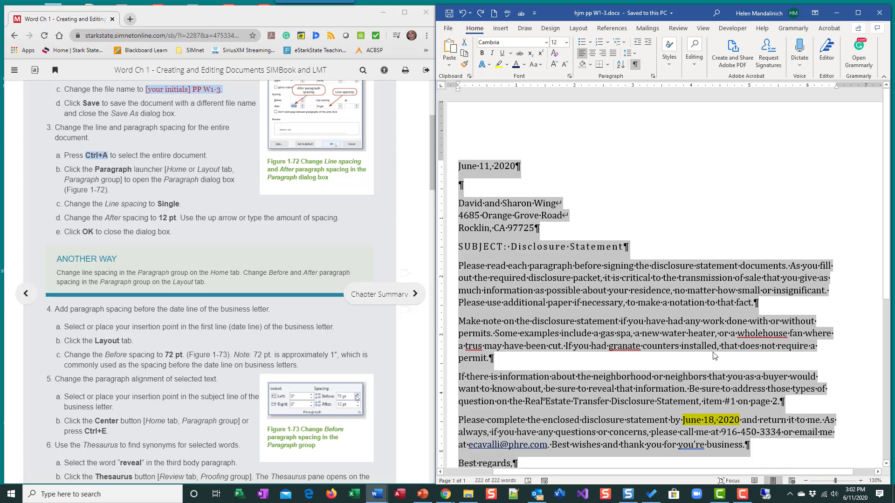
click(580, 303)
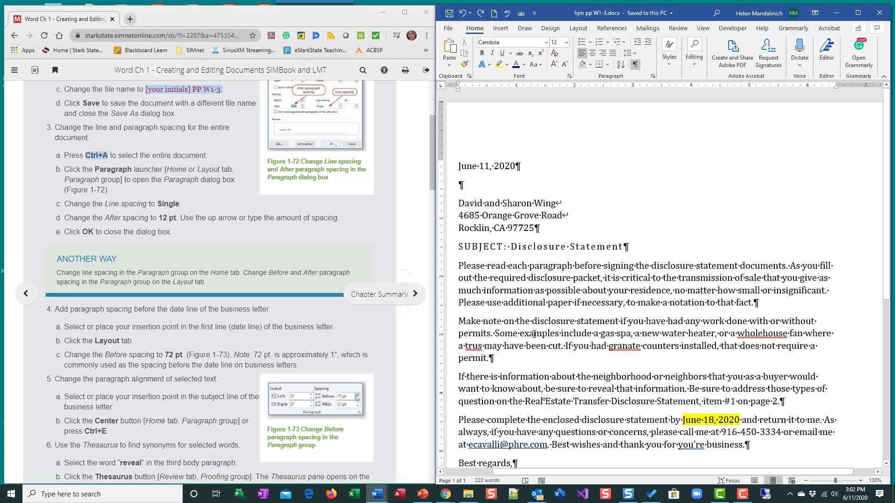
key(ctrl+a)
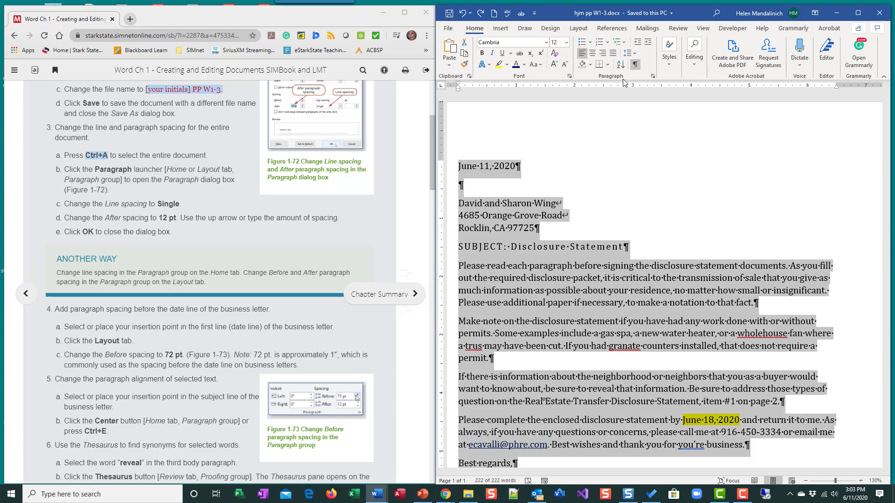
click(654, 76)
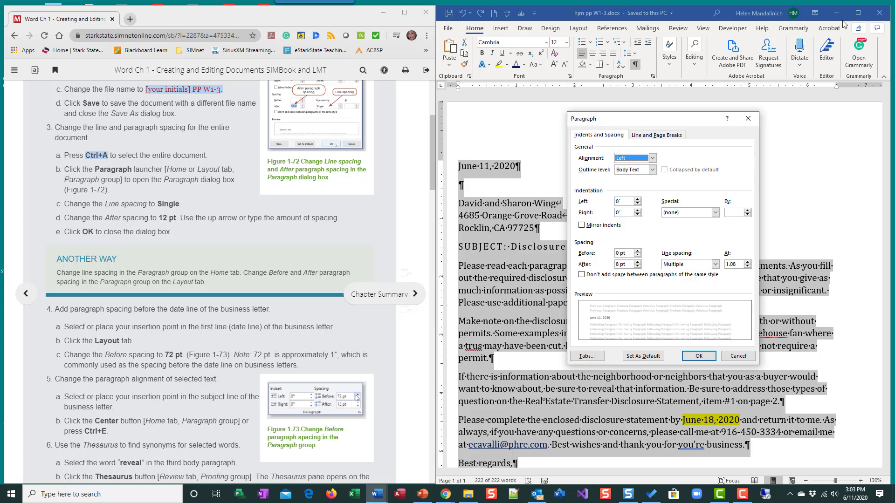
click(739, 358)
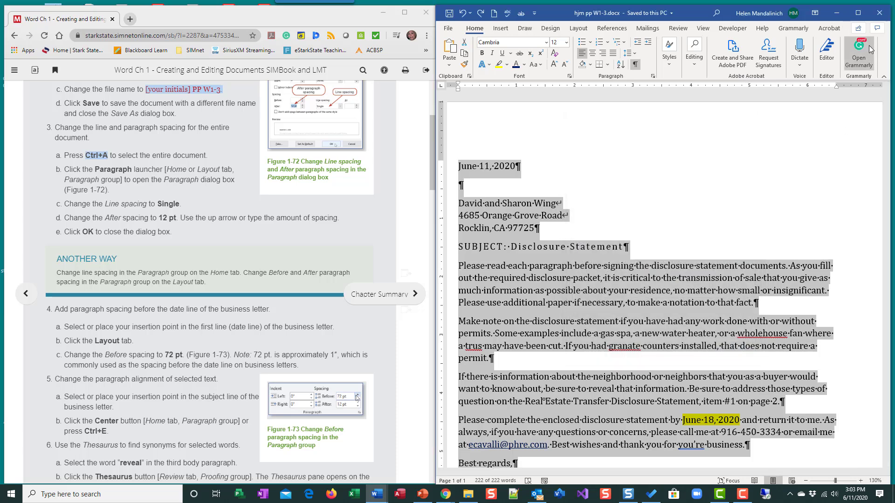
click(858, 13)
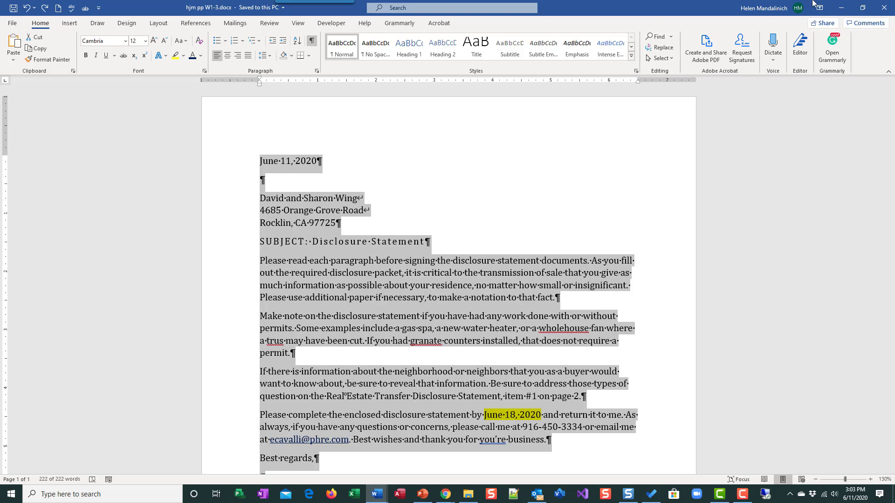
click(861, 8)
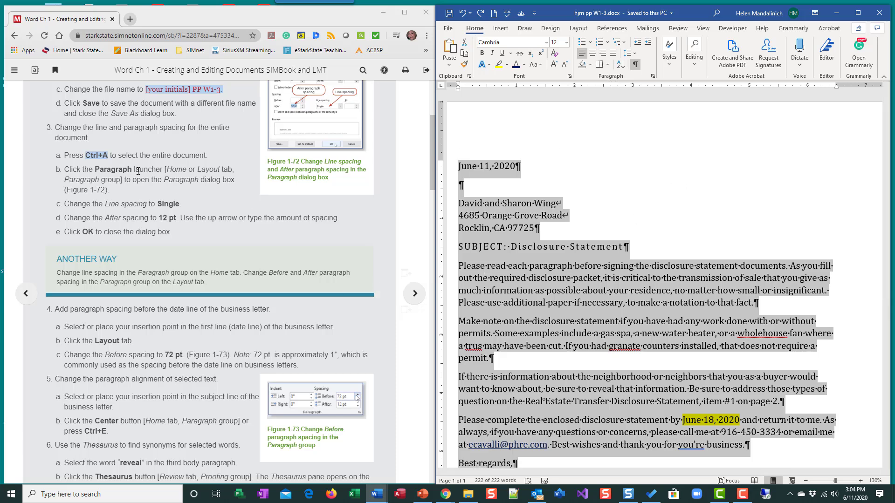
- Set the selected letter's line spacing to Single and its spacing after paragraphs to 12 pt
click(653, 77)
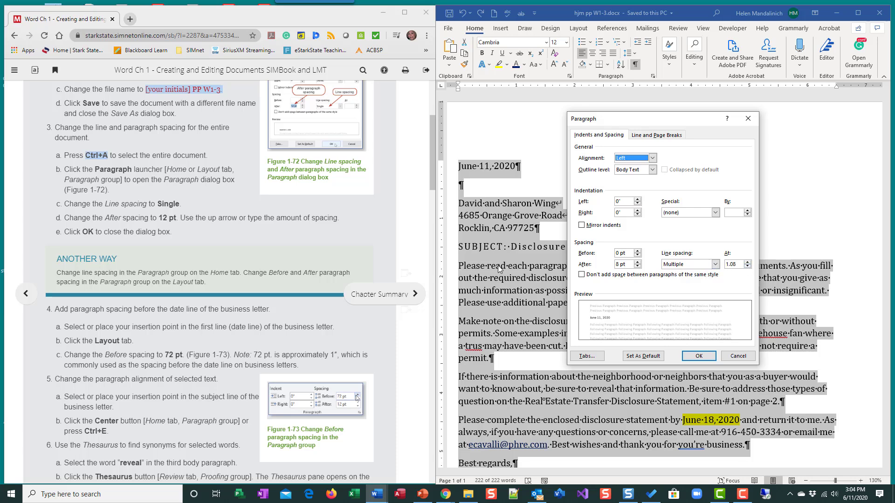
click(715, 265)
click(682, 274)
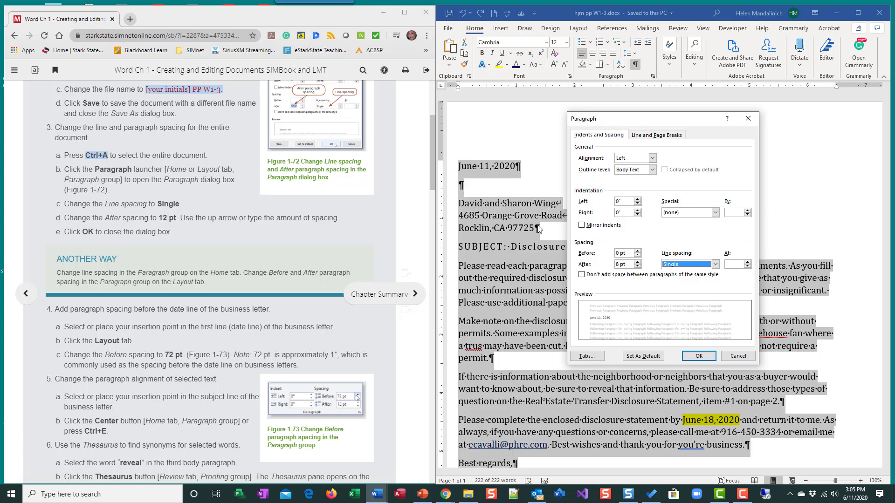
click(637, 262)
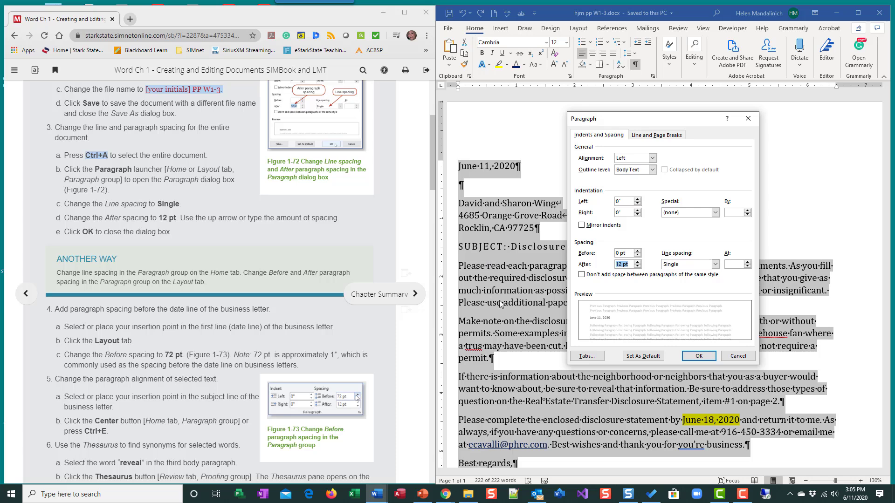
click(702, 359)
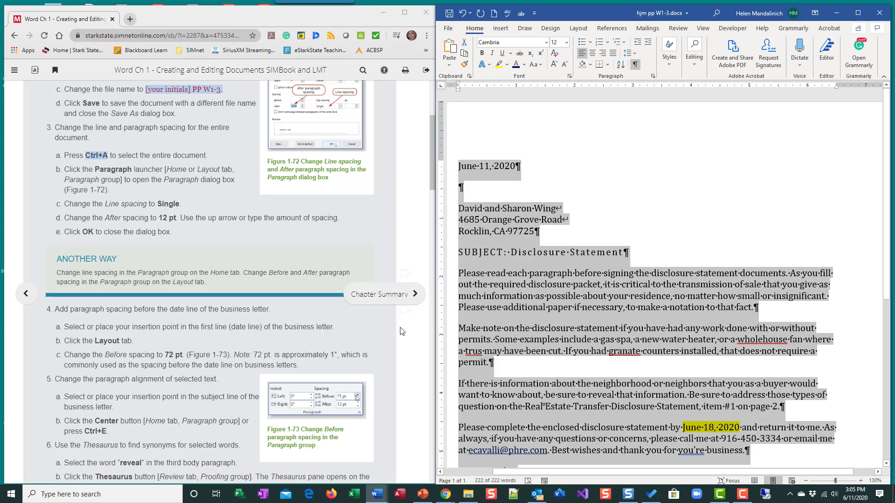
- Place the insertion point in the letter's date line
scroll(144, 371, down, 4)
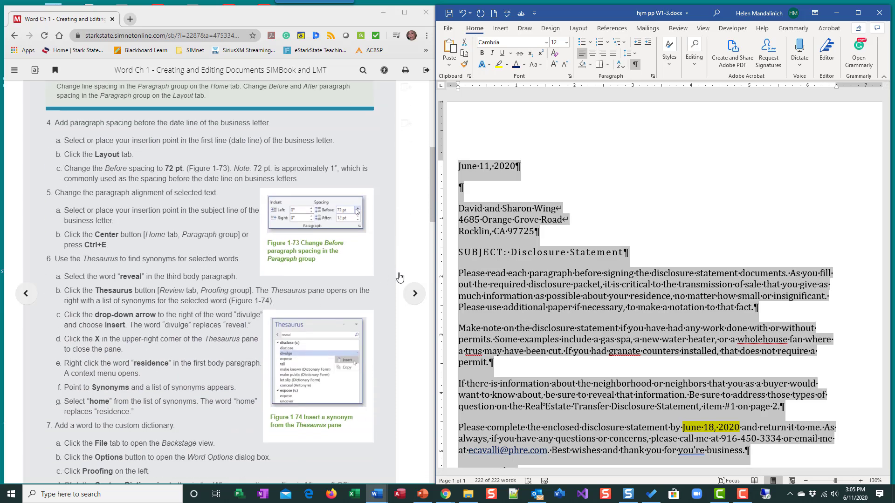
click(548, 240)
click(486, 166)
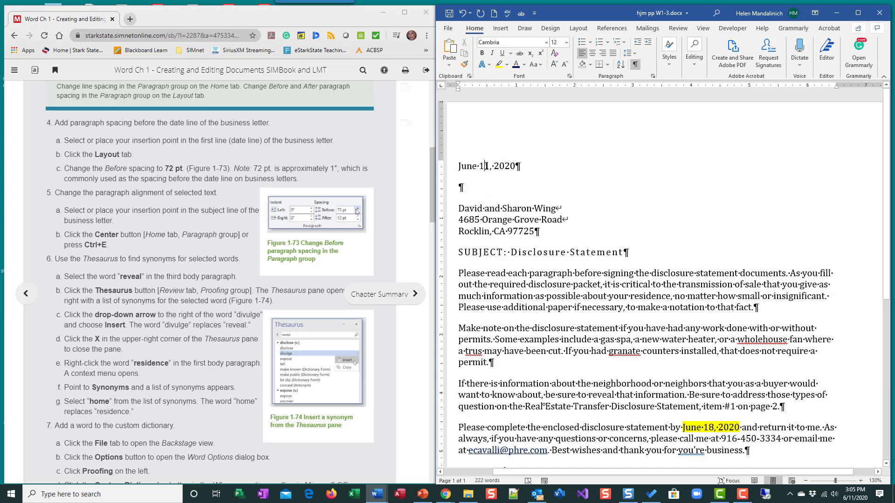
scroll(162, 322, up, 1)
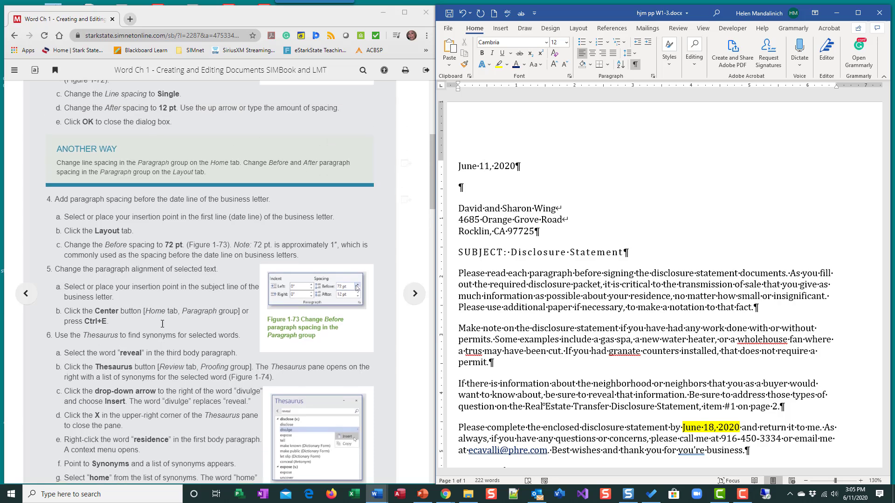
scroll(162, 322, down, 1)
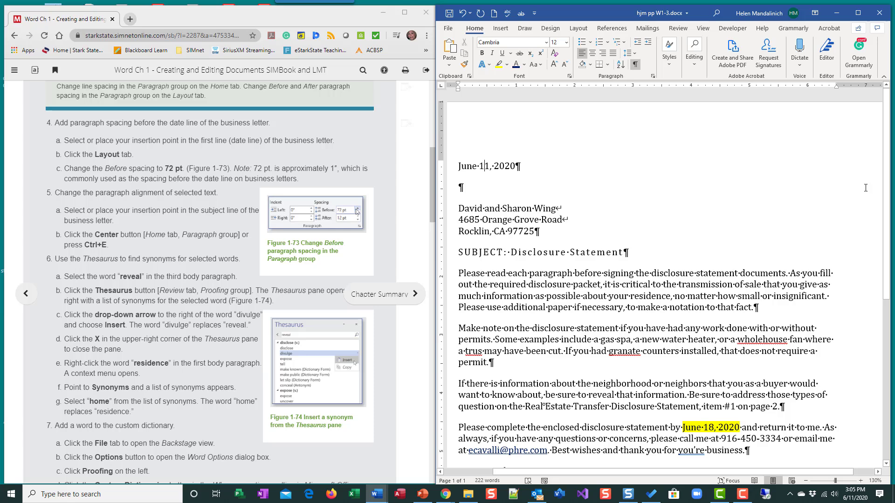
click(457, 166)
click(652, 77)
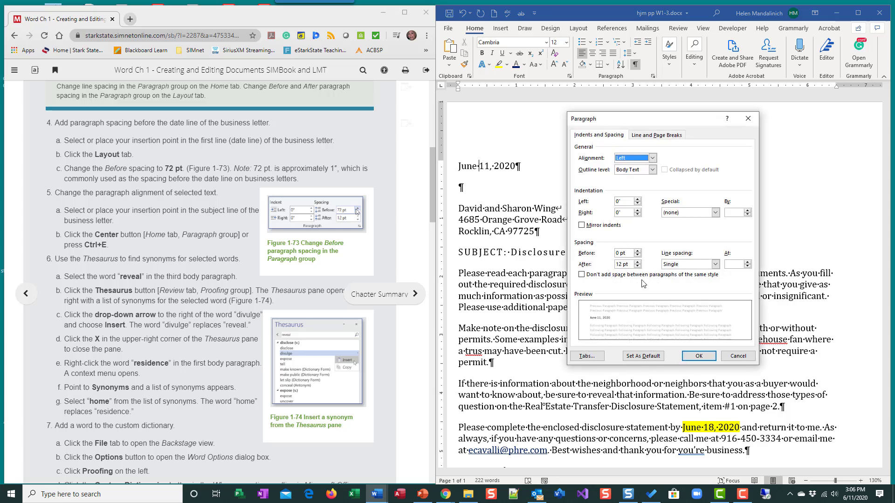
click(749, 356)
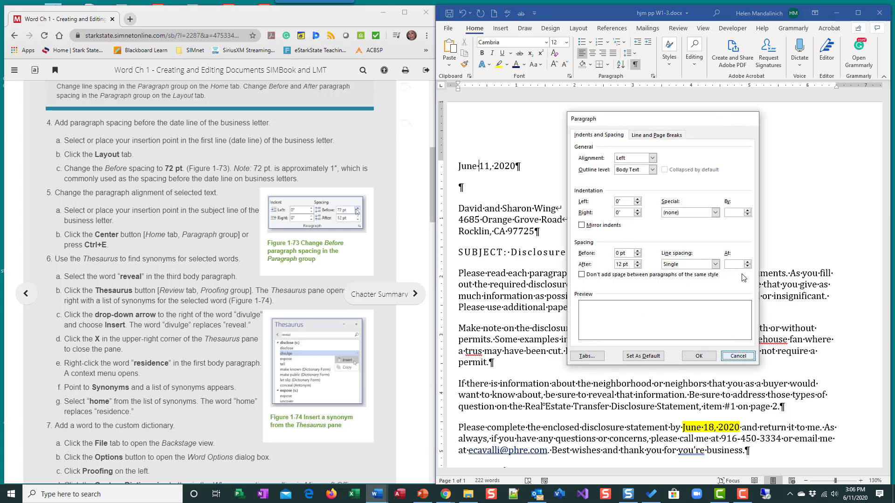
- Set the spacing before the date line's paragraph to 72 pt
click(579, 29)
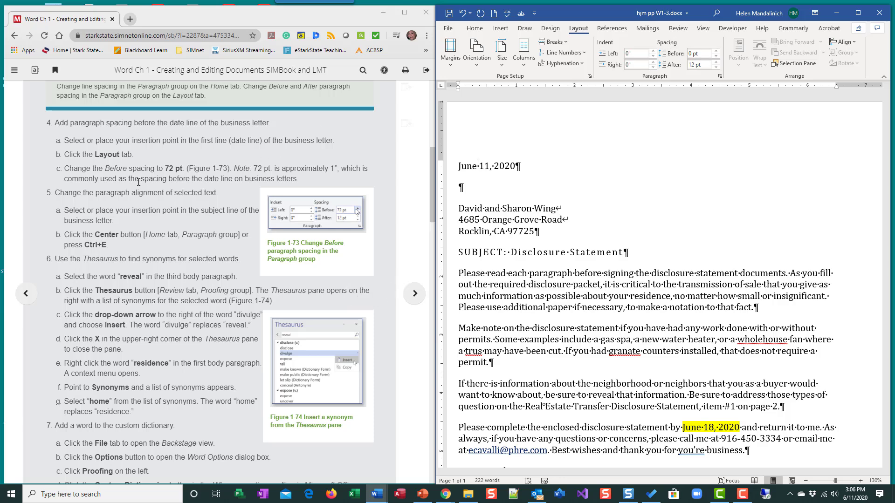
click(718, 51)
click(718, 51)
click(717, 51)
click(718, 52)
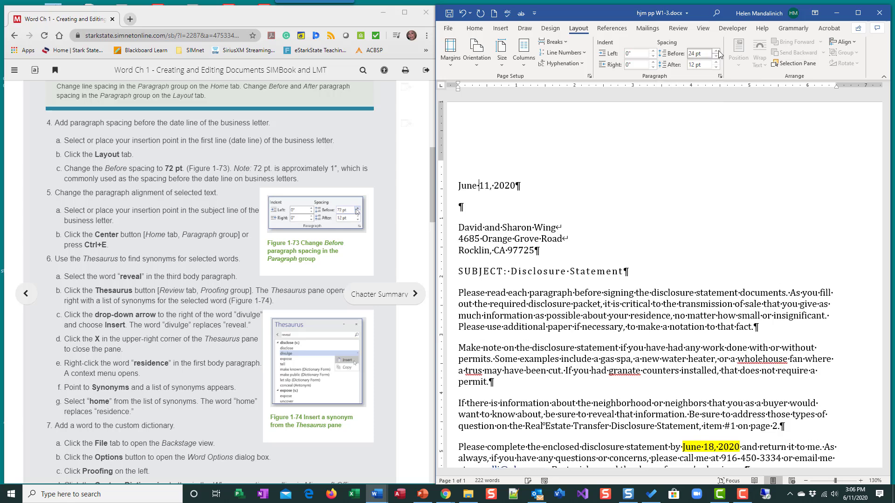
click(718, 51)
click(717, 51)
click(718, 51)
click(718, 52)
click(718, 51)
click(718, 51)
click(717, 51)
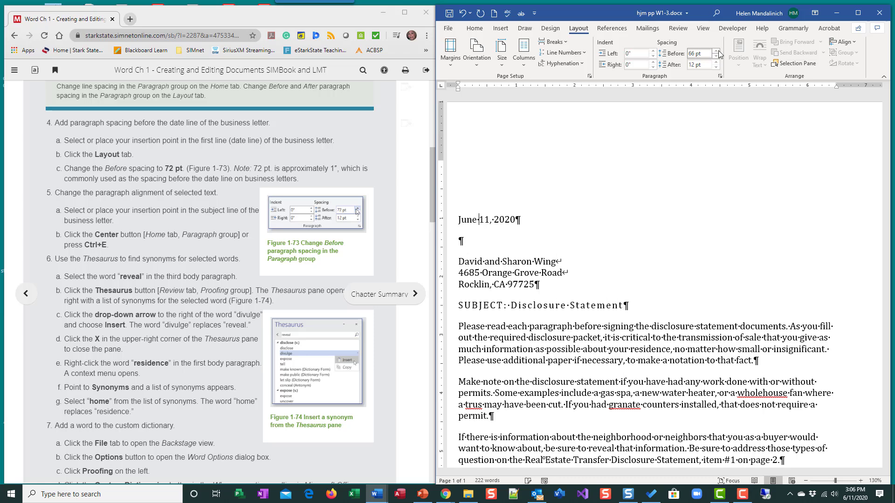
click(718, 51)
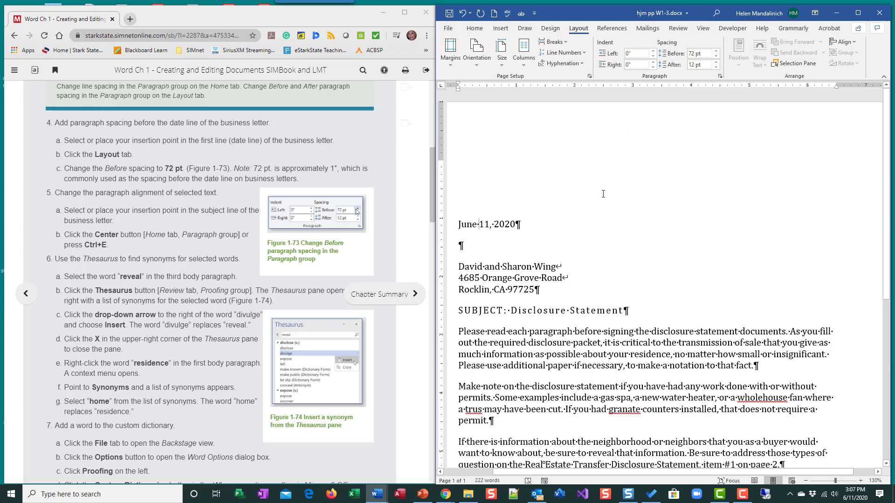
- Center the letter's subject line
scroll(166, 237, down, 1)
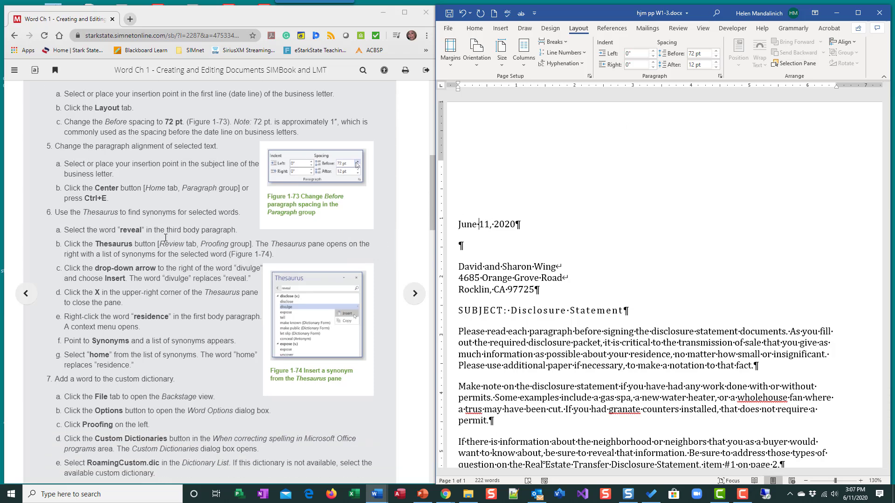
click(593, 244)
scroll(145, 261, down, 1)
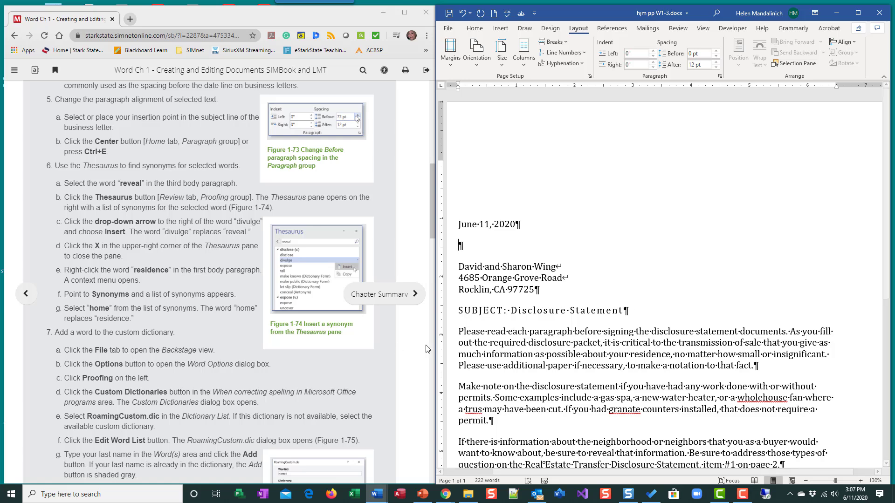
click(474, 28)
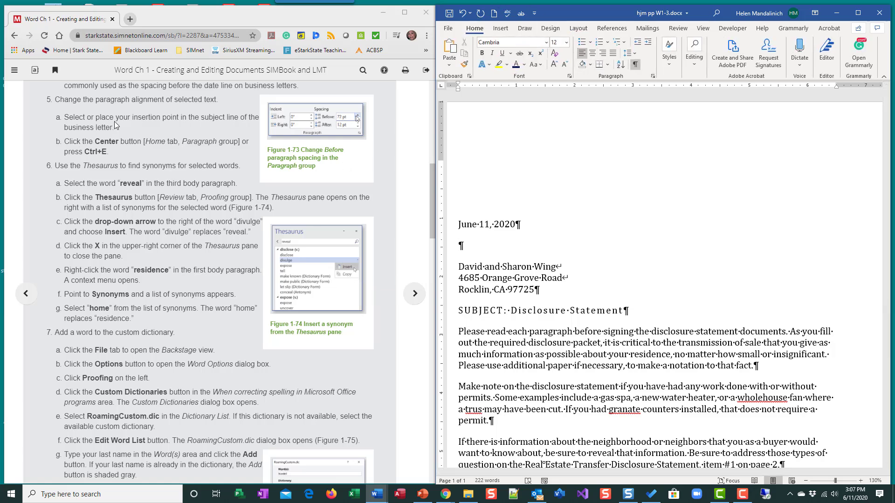
click(538, 310)
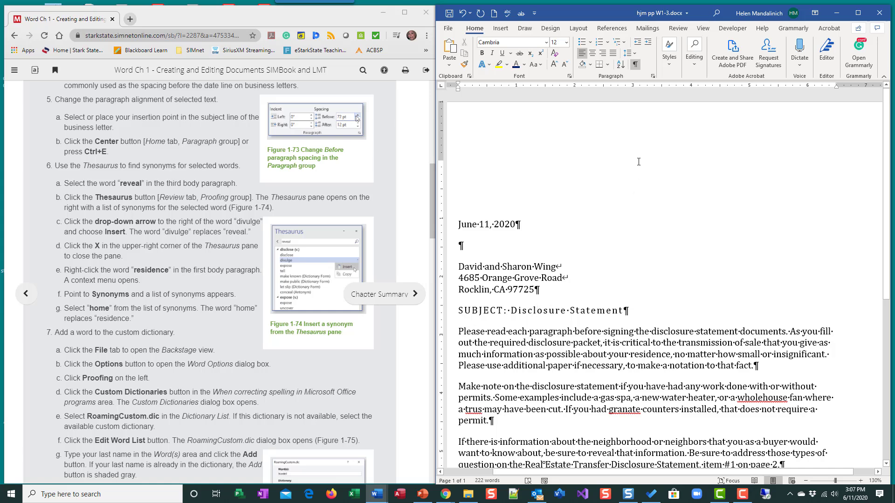
click(595, 55)
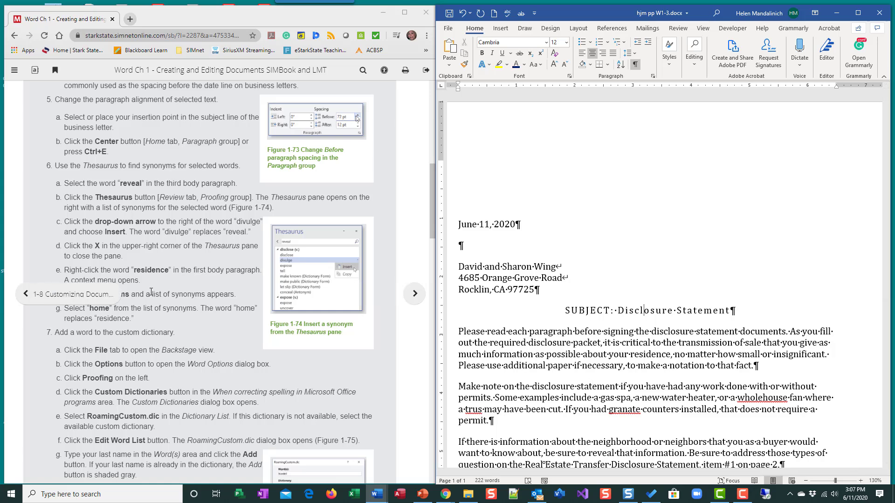
scroll(170, 286, down, 1)
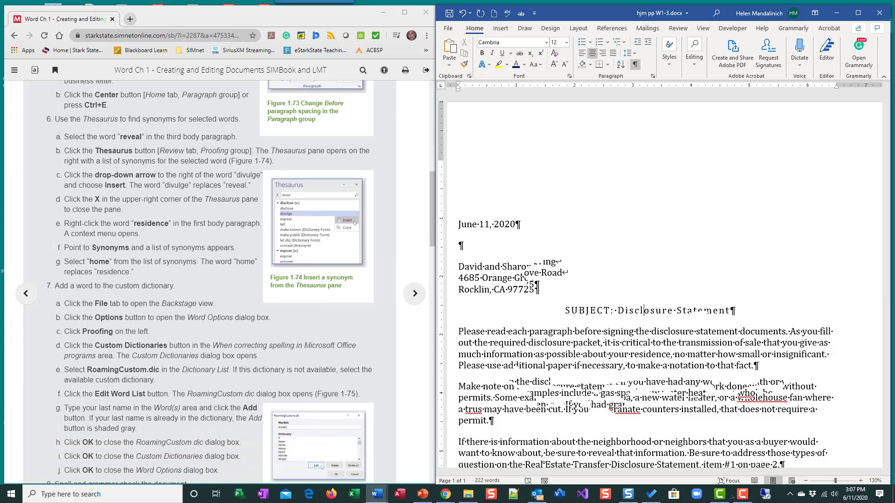